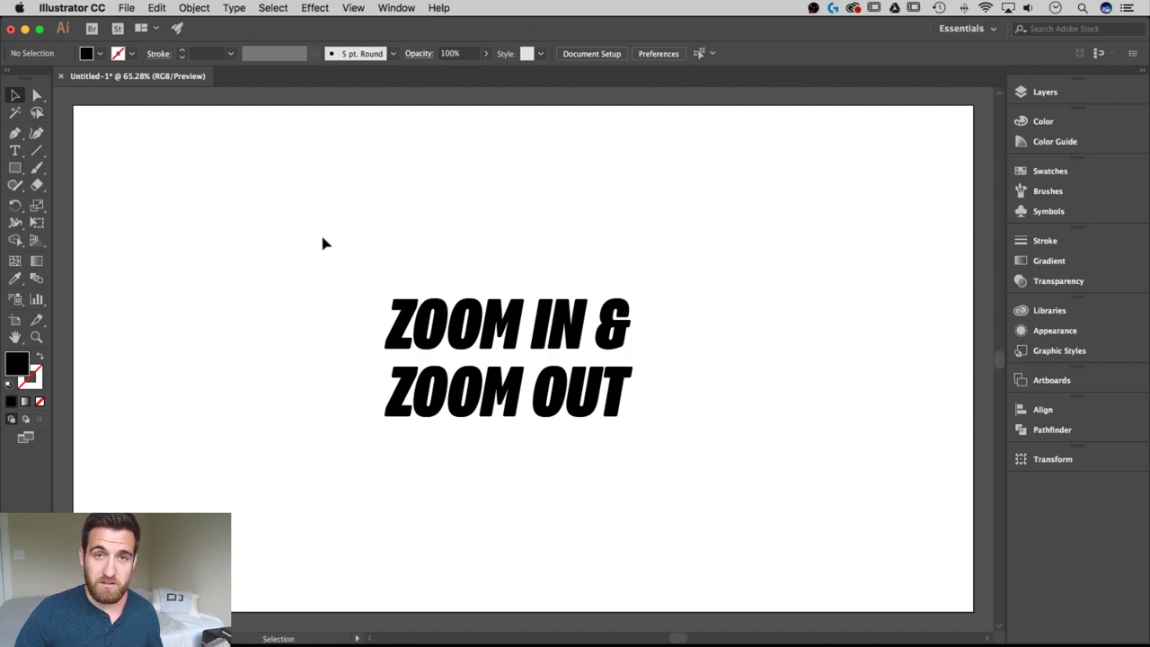
# Zoom the artboard out to 25%, in to 150%, and settle at 66.67% using Cmd+minus/plus
pyautogui.press('a')
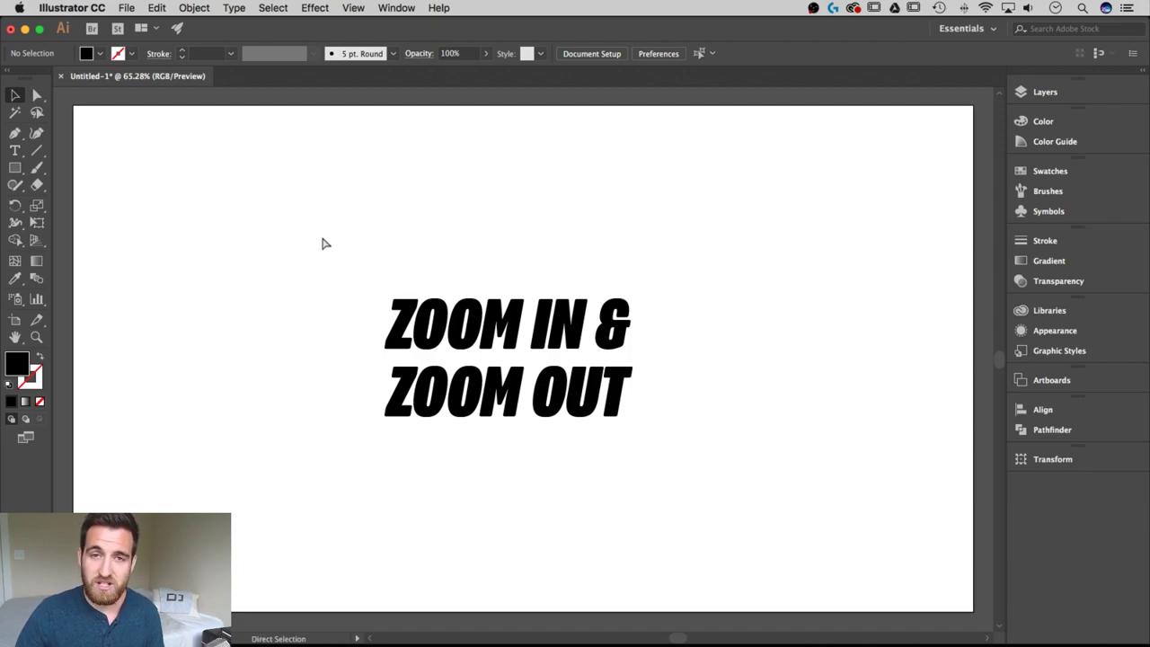
pyautogui.press('super+minus')
pyautogui.press('super+minus')
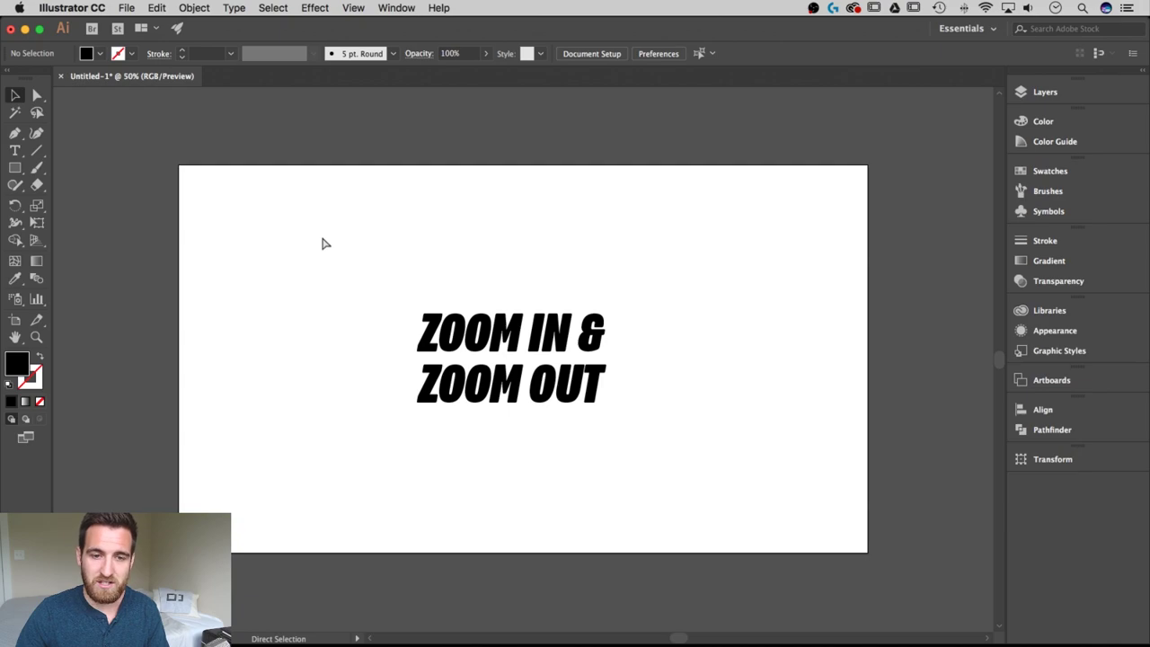
pyautogui.press('super+minus')
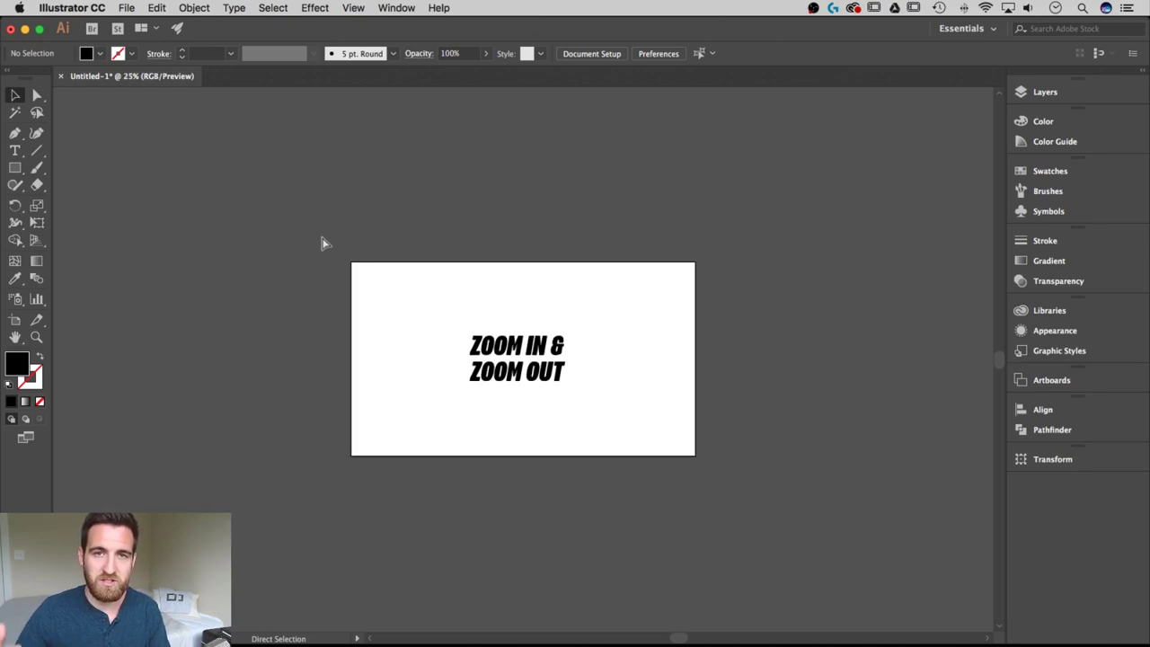
pyautogui.press('super+plus')
pyautogui.press('super+plus')
pyautogui.press('super+plus')
pyautogui.press('super+plus')
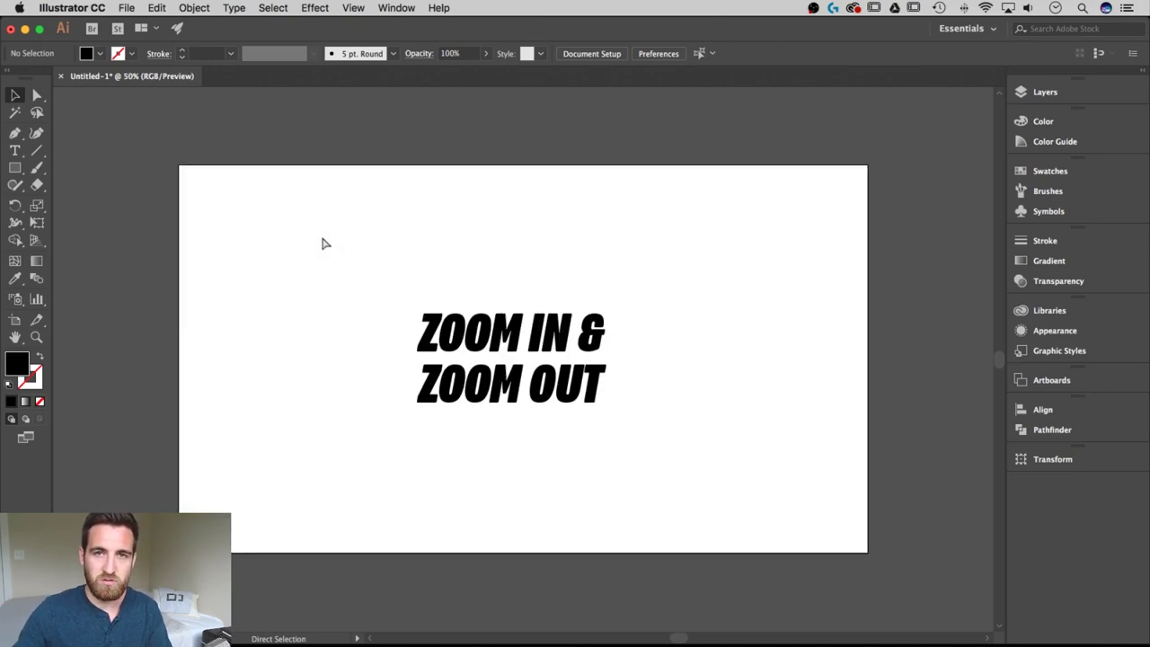
pyautogui.press('super+plus')
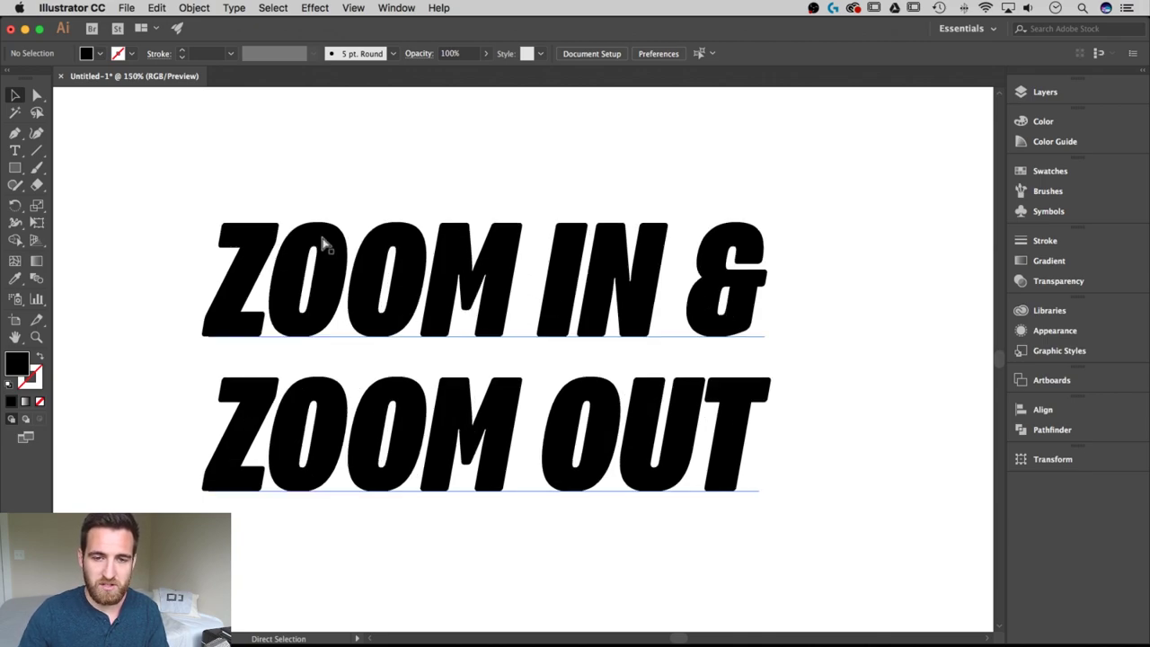
pyautogui.press('super+minus')
pyautogui.press('super+minus')
pyautogui.press('super+minus')
pyautogui.press('super+plus')
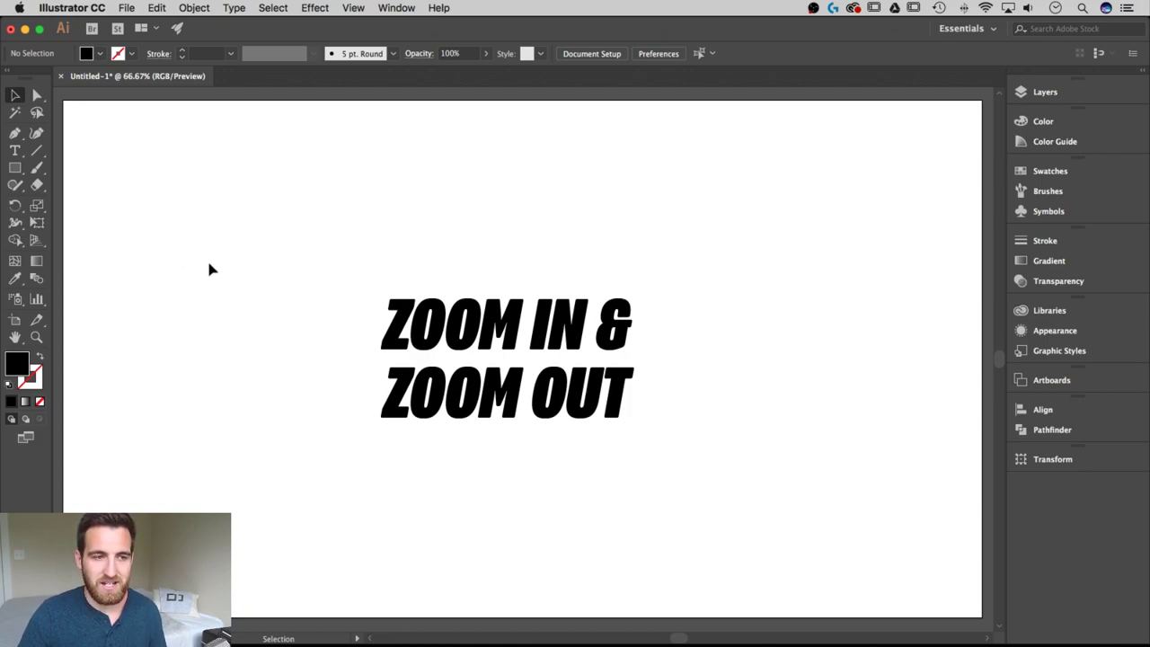
pyautogui.press('z')
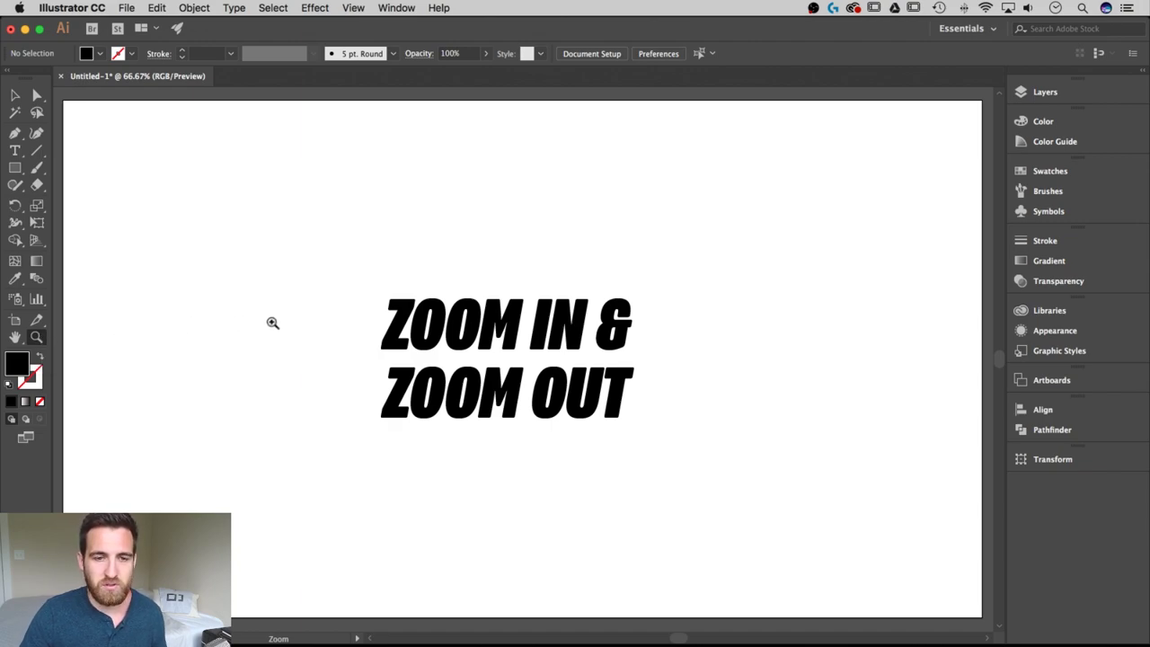
# Magnify the lettering step by step from 100% through 150%, 200%, 300% to 400% around the letter I
pyautogui.click(365, 357)
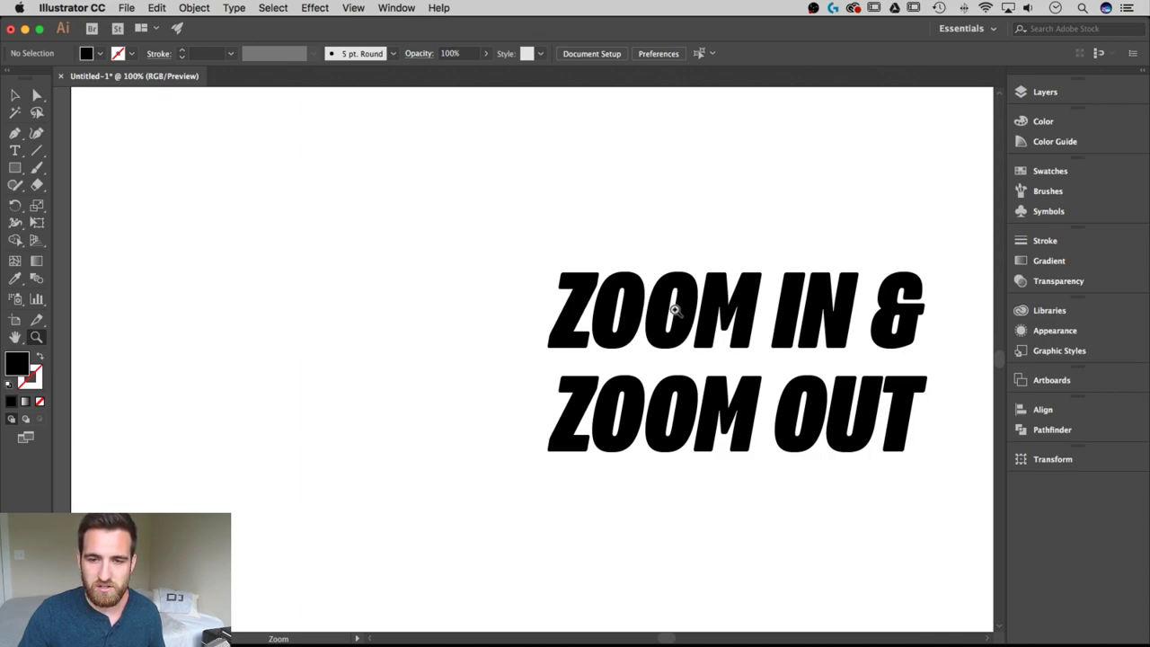
pyautogui.click(676, 310)
pyautogui.click(519, 361)
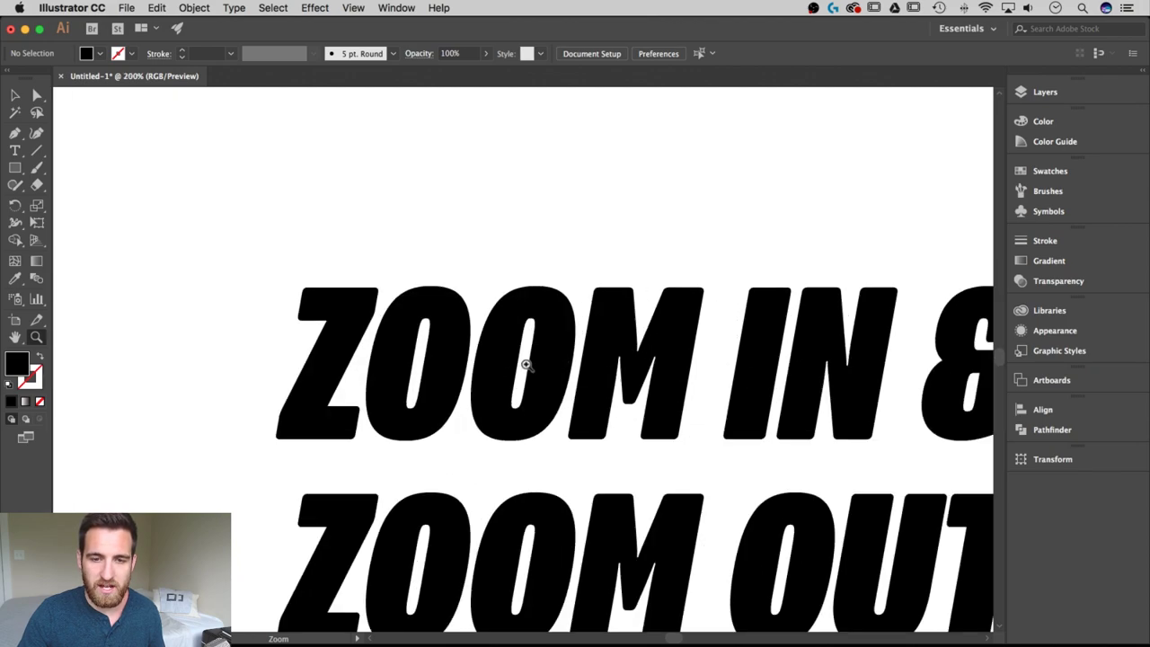
pyautogui.click(527, 366)
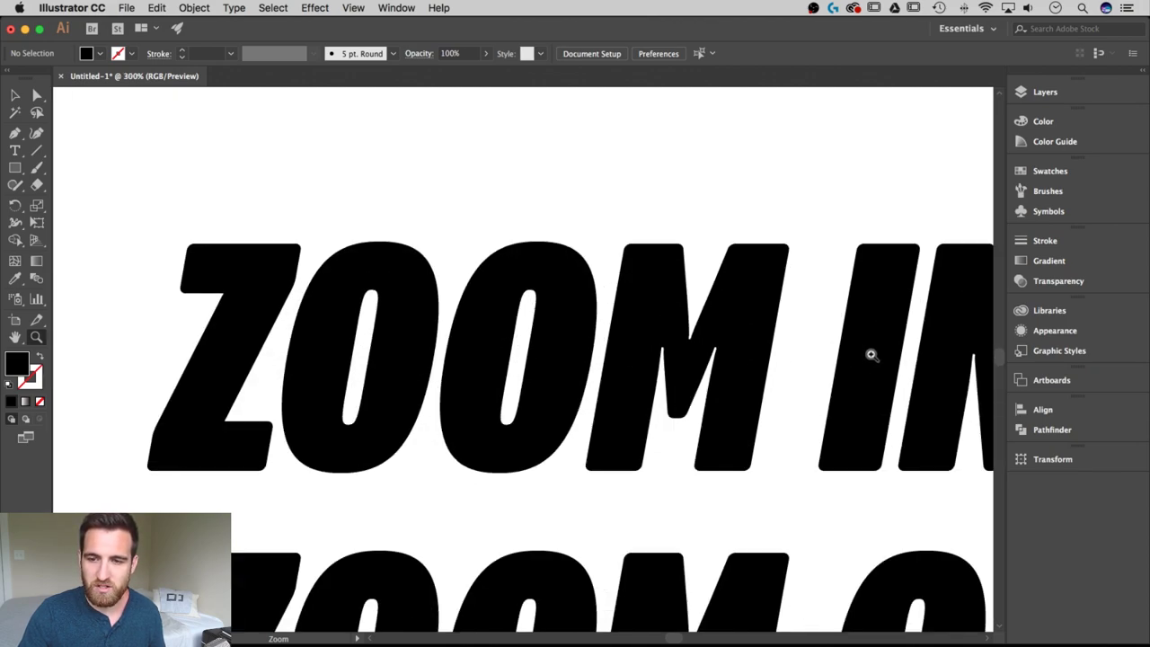
pyautogui.click(871, 354)
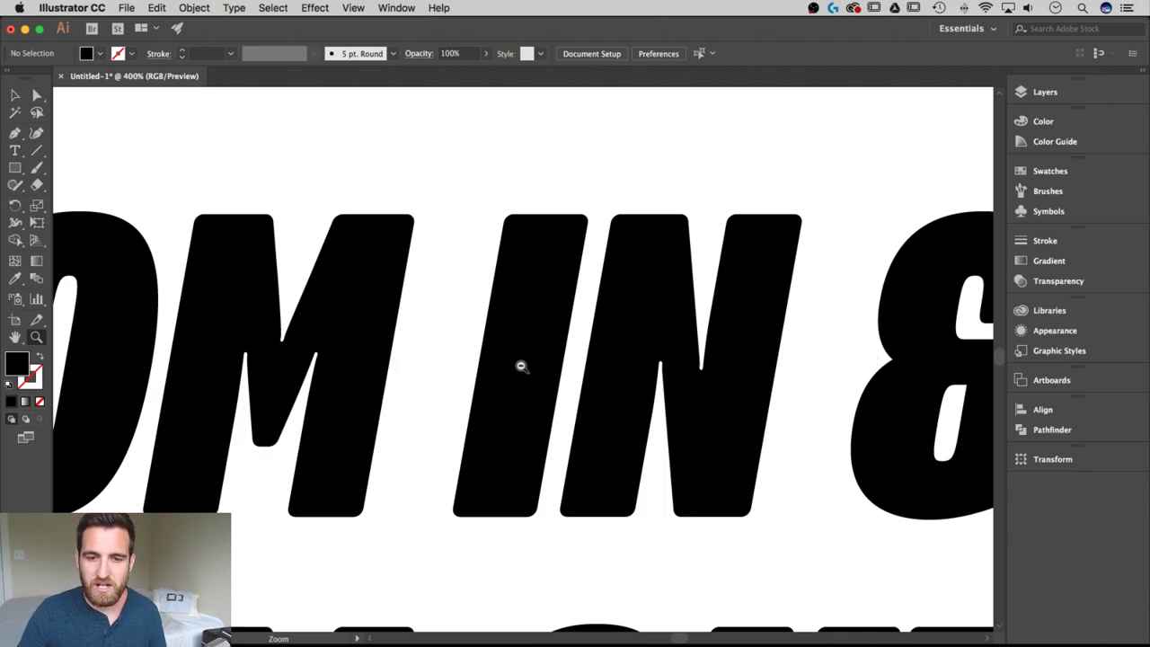
# Zoom back out through 300%, 200% and 150% to 100%
pyautogui.keyDown('alt'); pyautogui.click(666, 356); pyautogui.keyUp('alt')
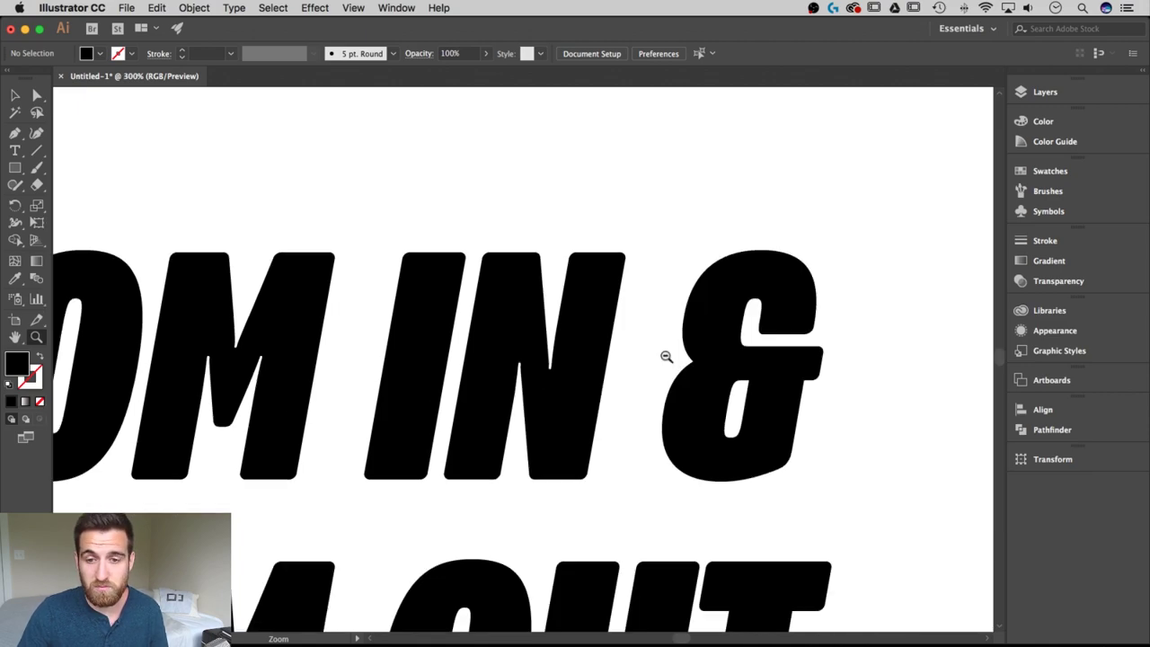
pyautogui.keyDown('alt'); pyautogui.click(727, 366); pyautogui.keyUp('alt')
pyautogui.keyDown('alt'); pyautogui.click(537, 362); pyautogui.keyUp('alt')
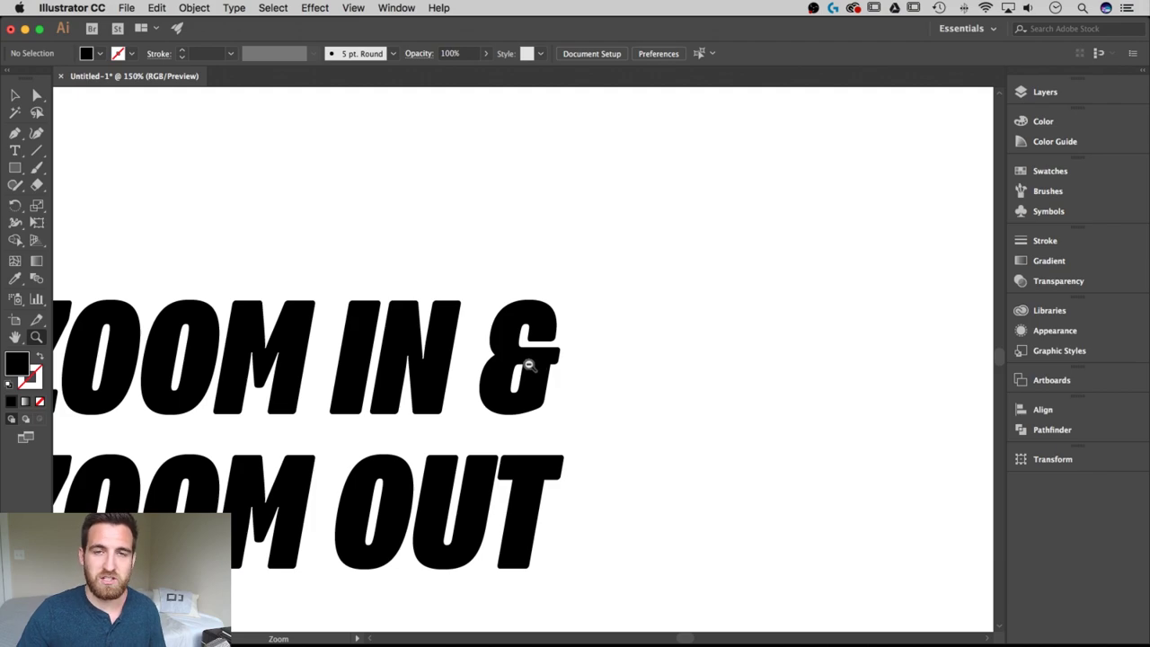
pyautogui.keyDown('alt'); pyautogui.click(529, 364); pyautogui.keyUp('alt')
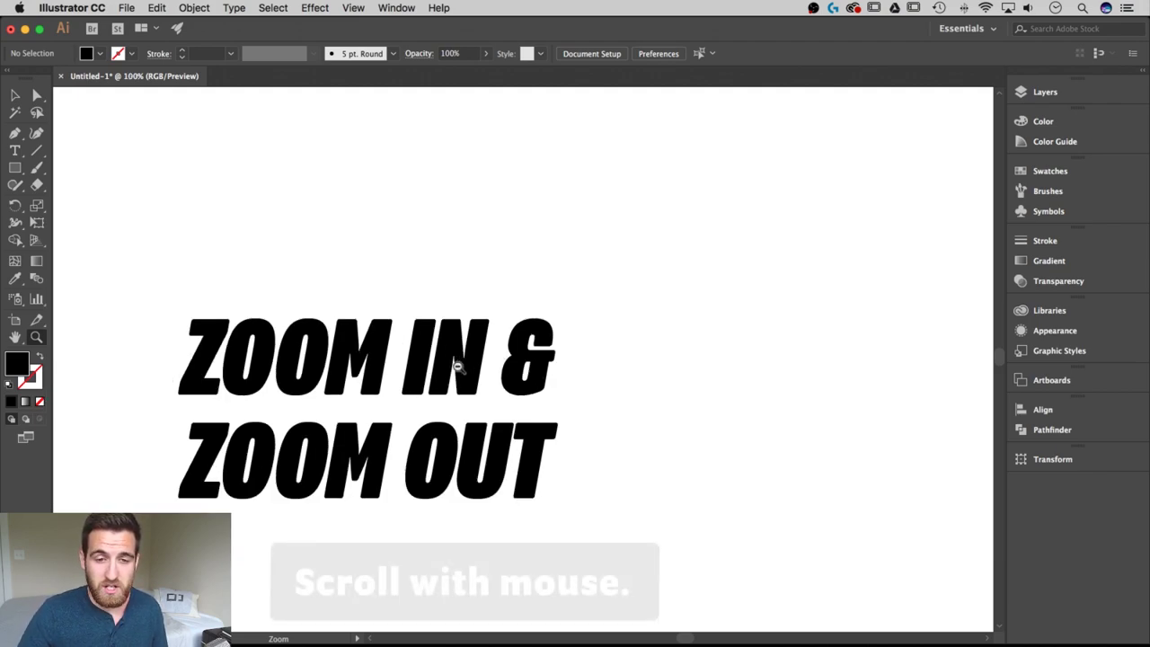
# Scroll-zoom in and out around the lettering three times, then pan the artboard up and right
pyautogui.scroll(2, 422, 387)
pyautogui.scroll(-5, 421, 386)
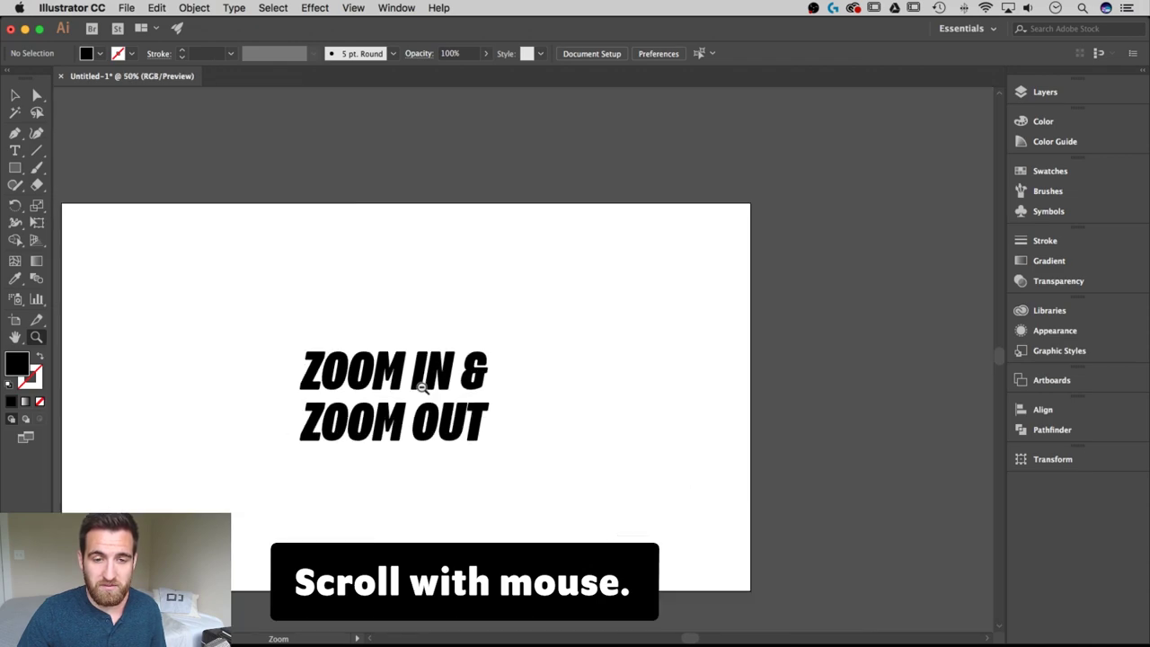
pyautogui.scroll(4, 423, 387)
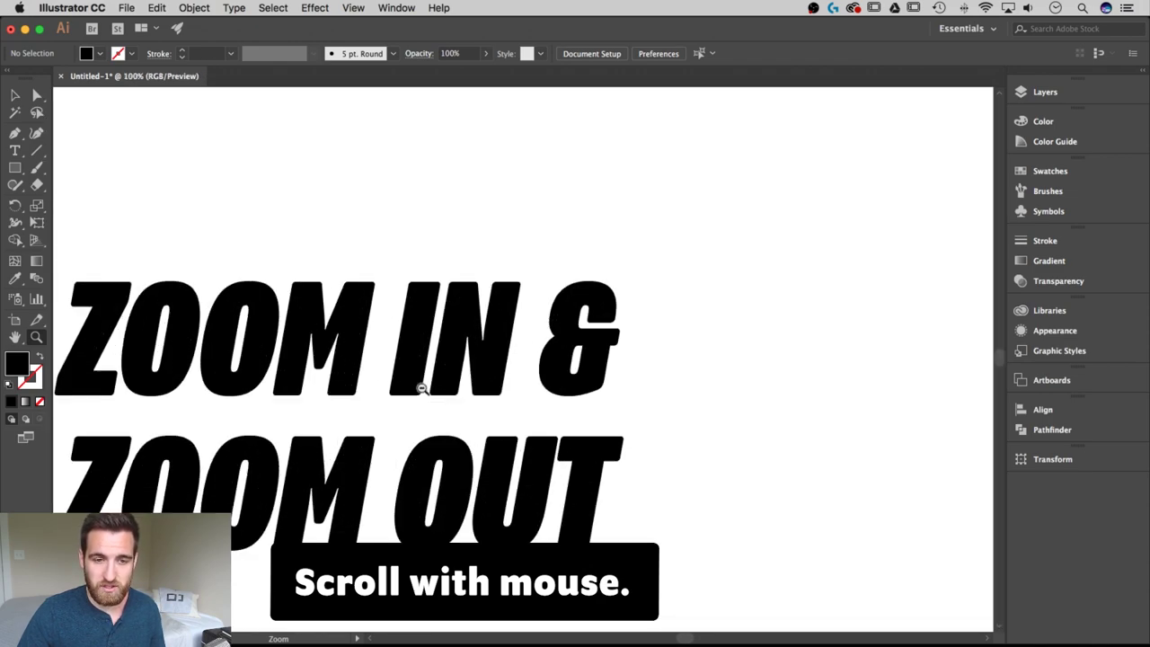
pyautogui.scroll(-2, 423, 387)
pyautogui.scroll(1, 421, 386)
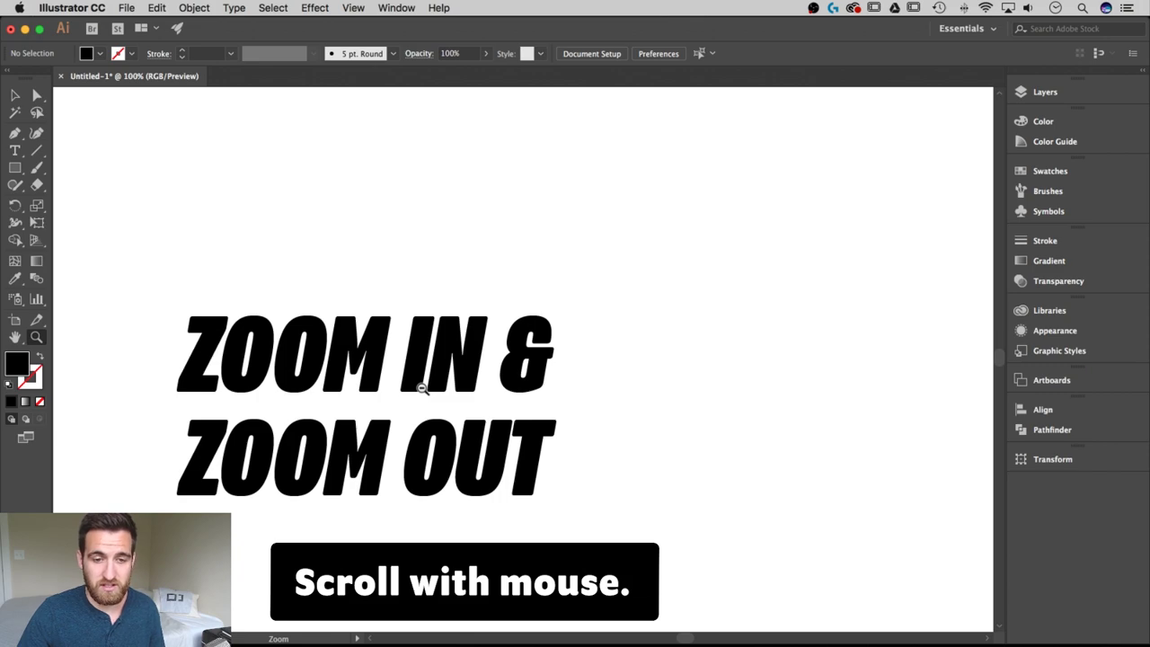
pyautogui.scroll(-1, 422, 386)
pyautogui.moveTo(388, 415); pyautogui.dragTo(502, 375)
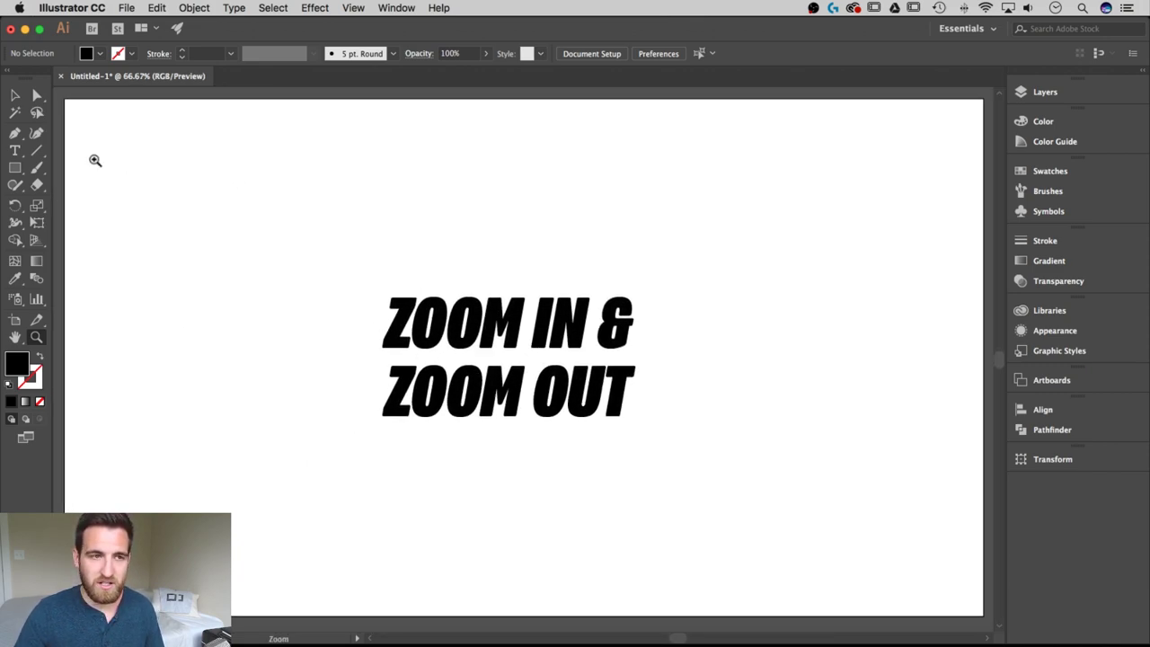
# Zoom into the lettering, back out to 50%, then marquee the top-left of ZOOM IN to 479.75%
pyautogui.moveTo(367, 285); pyautogui.dragTo(663, 434)
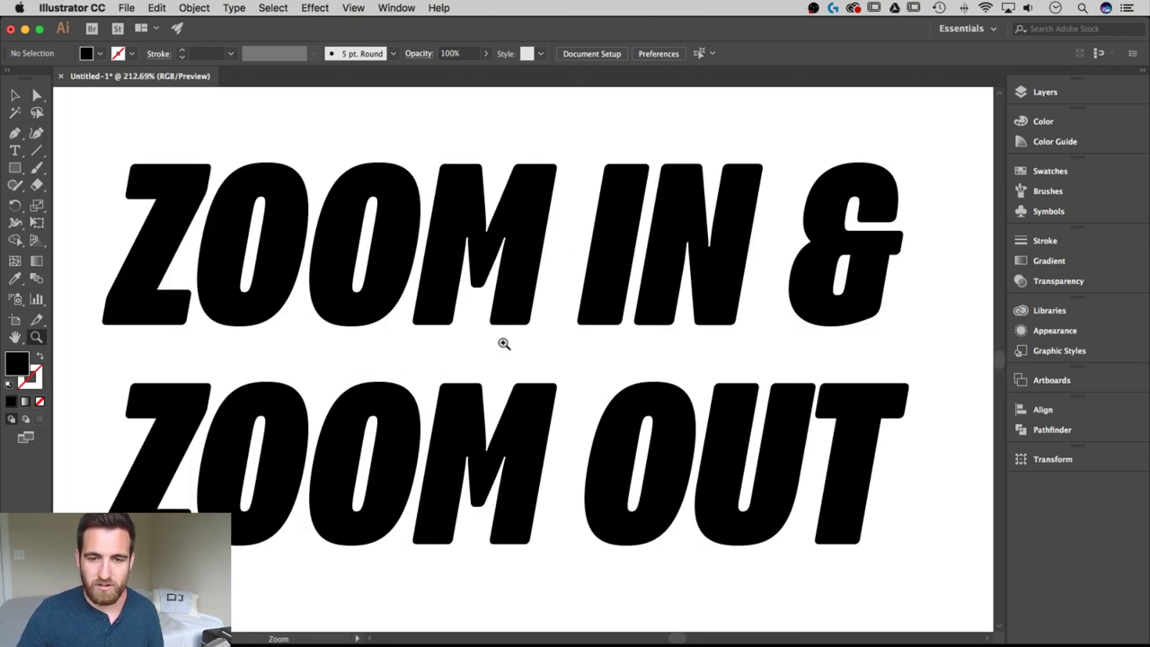
pyautogui.moveTo(209, 214); pyautogui.dragTo(842, 506)
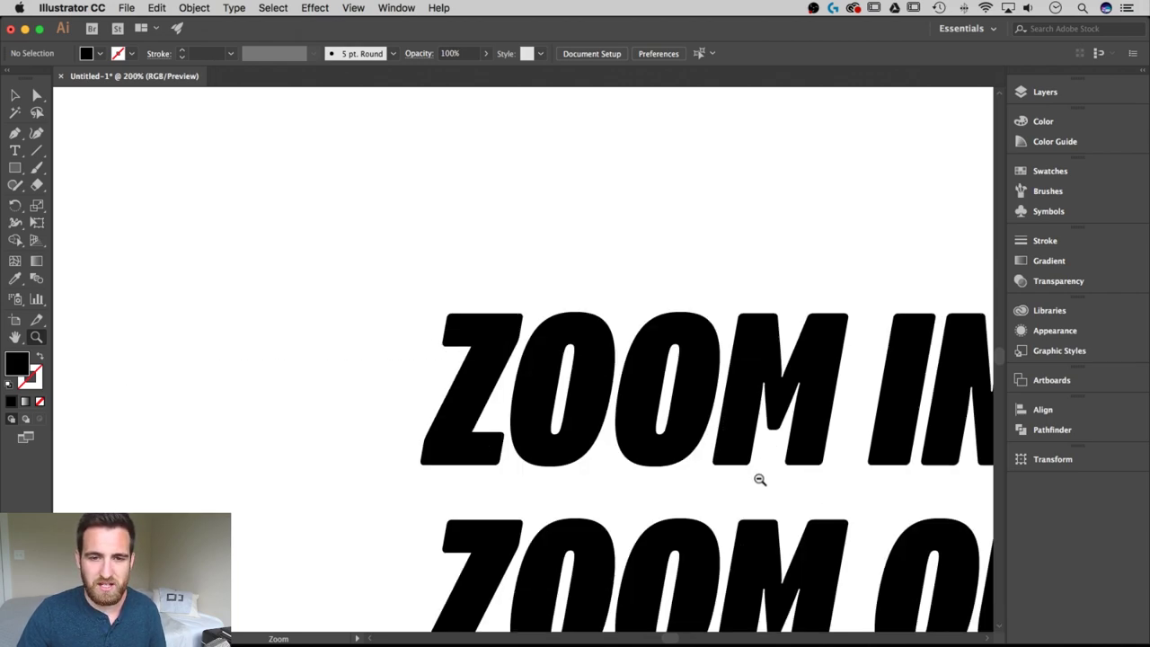
pyautogui.moveTo(237, 196); pyautogui.dragTo(899, 582)
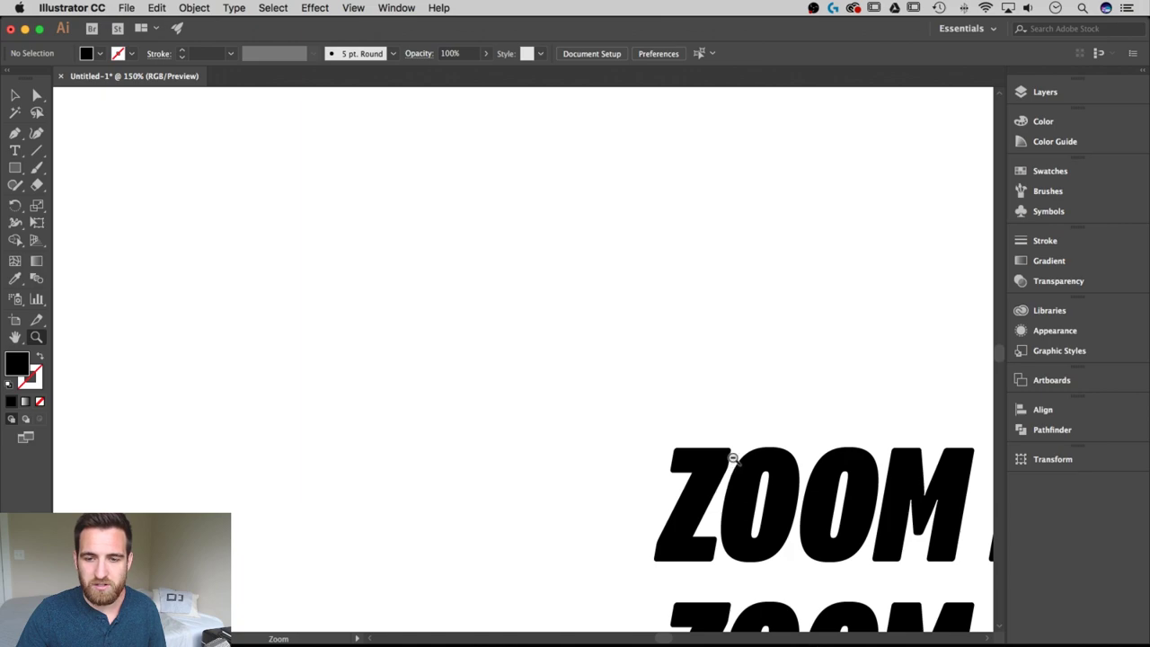
pyautogui.keyDown('alt'); pyautogui.click(739, 482); pyautogui.keyUp('alt')
pyautogui.keyDown('alt'); pyautogui.click(786, 505); pyautogui.keyUp('alt')
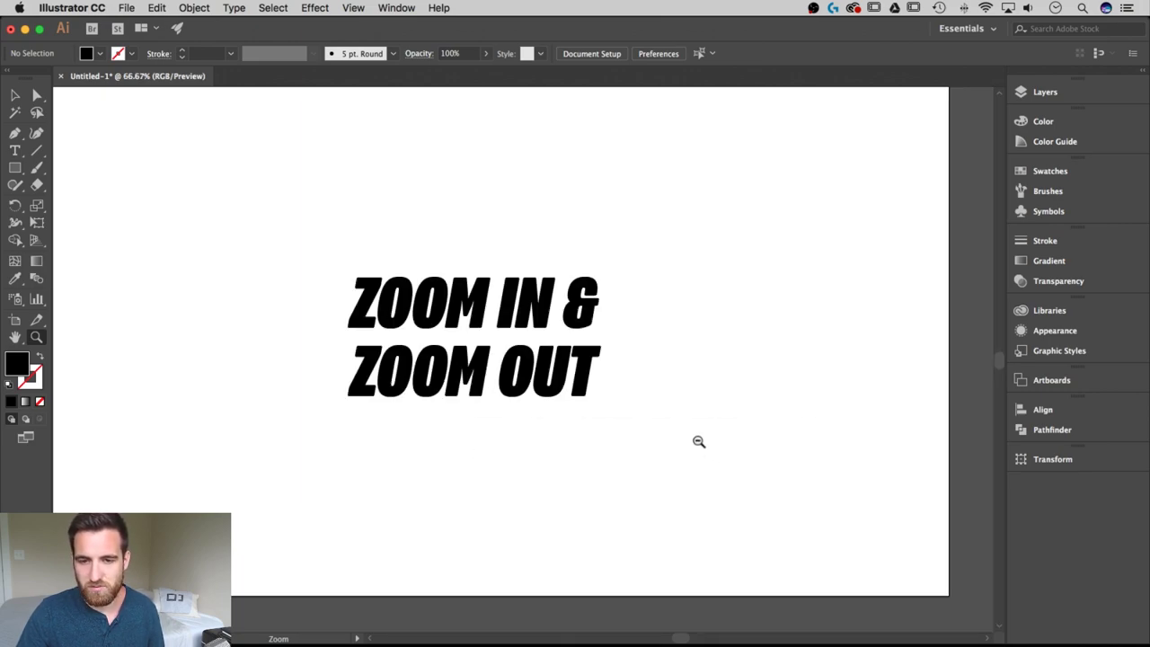
pyautogui.keyDown('alt'); pyautogui.click(499, 342); pyautogui.keyUp('alt')
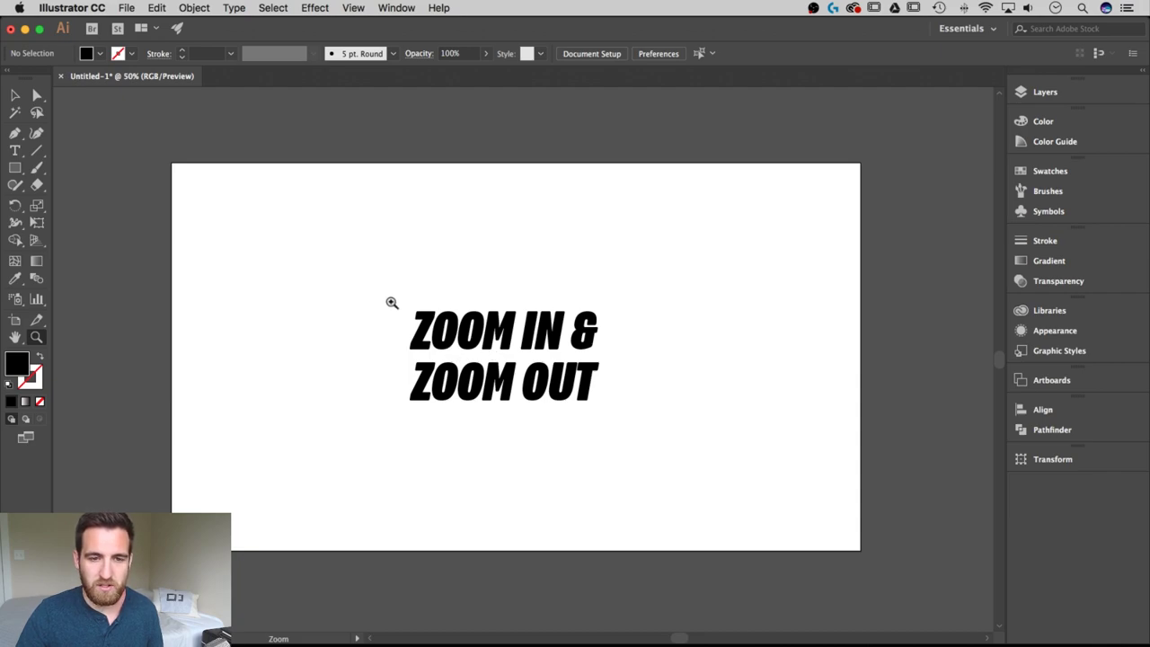
pyautogui.moveTo(401, 306); pyautogui.dragTo(450, 360)
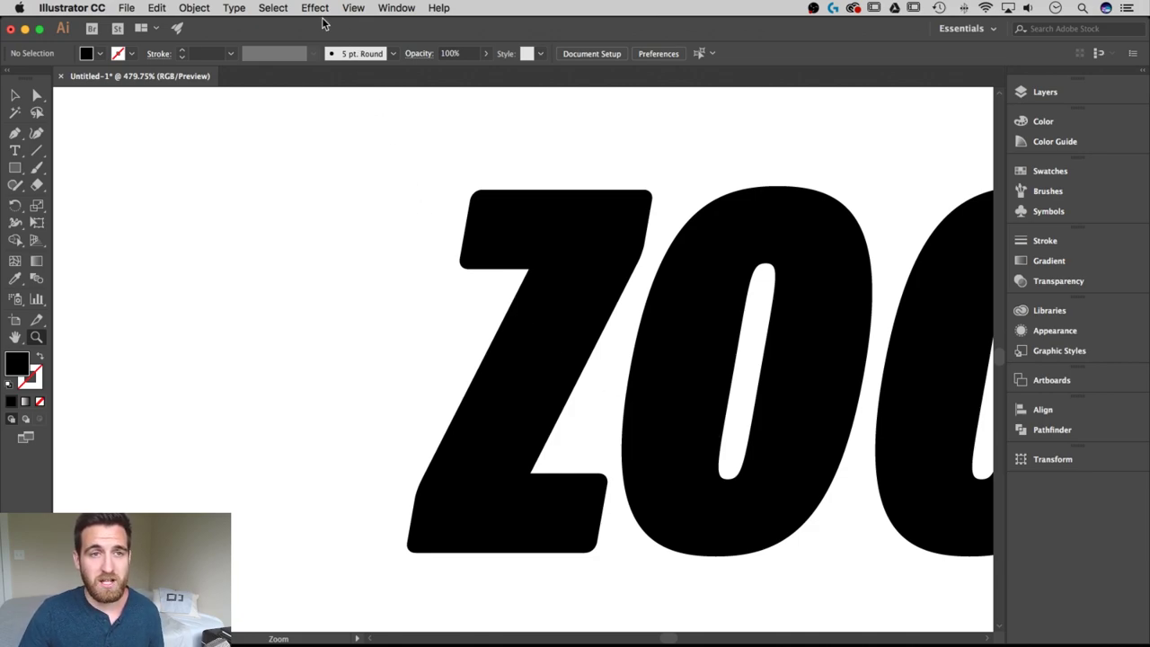
# Turn on GPU Preview and scrubby-zoom out to see the whole headline
pyautogui.click(353, 8)
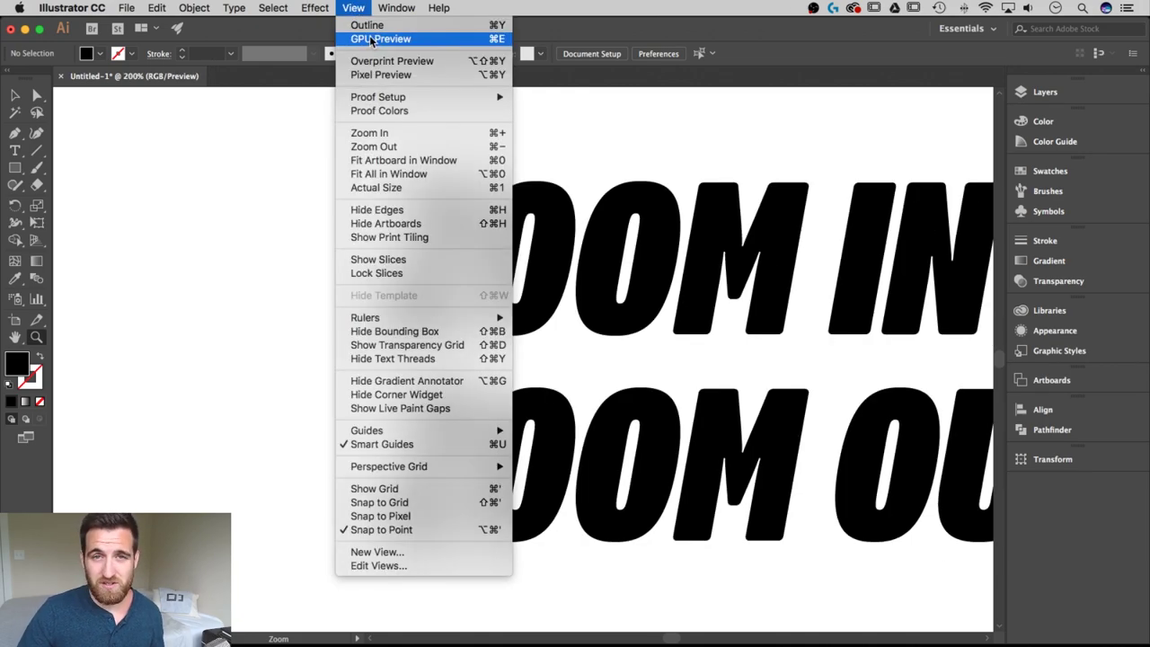
pyautogui.click(364, 38)
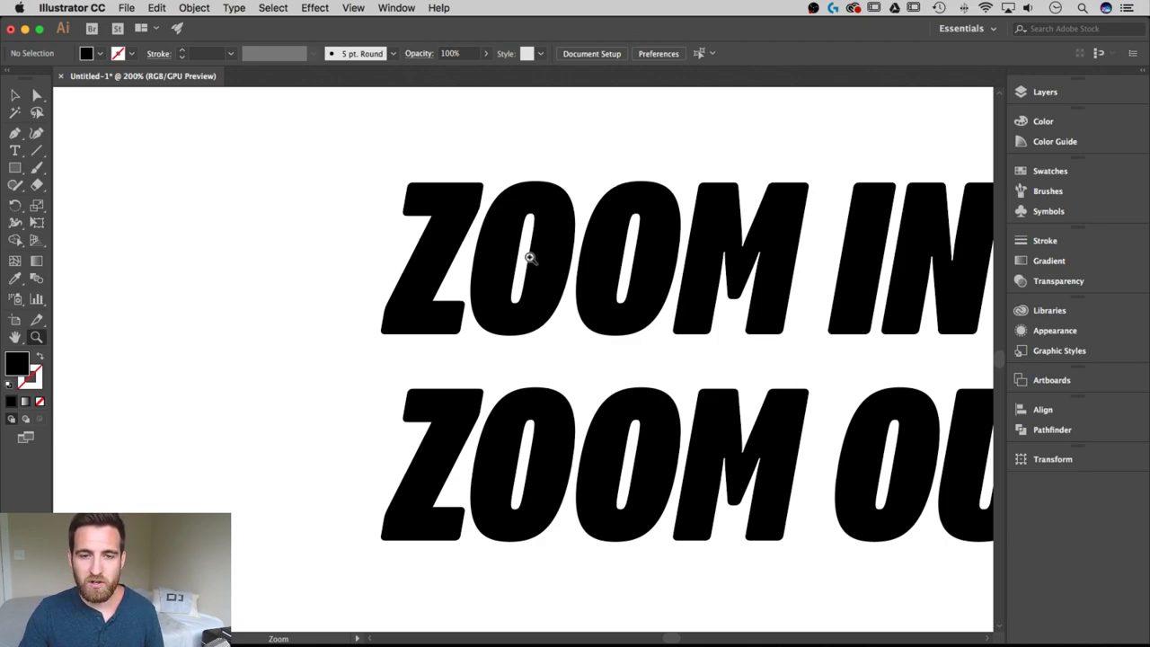
pyautogui.moveTo(530, 258); pyautogui.dragTo(285, 259)
# Scrubby-zoom in around the ampersand, back out slightly to 144.9%, and pan the lettering right
pyautogui.moveTo(698, 251); pyautogui.dragTo(944, 254)
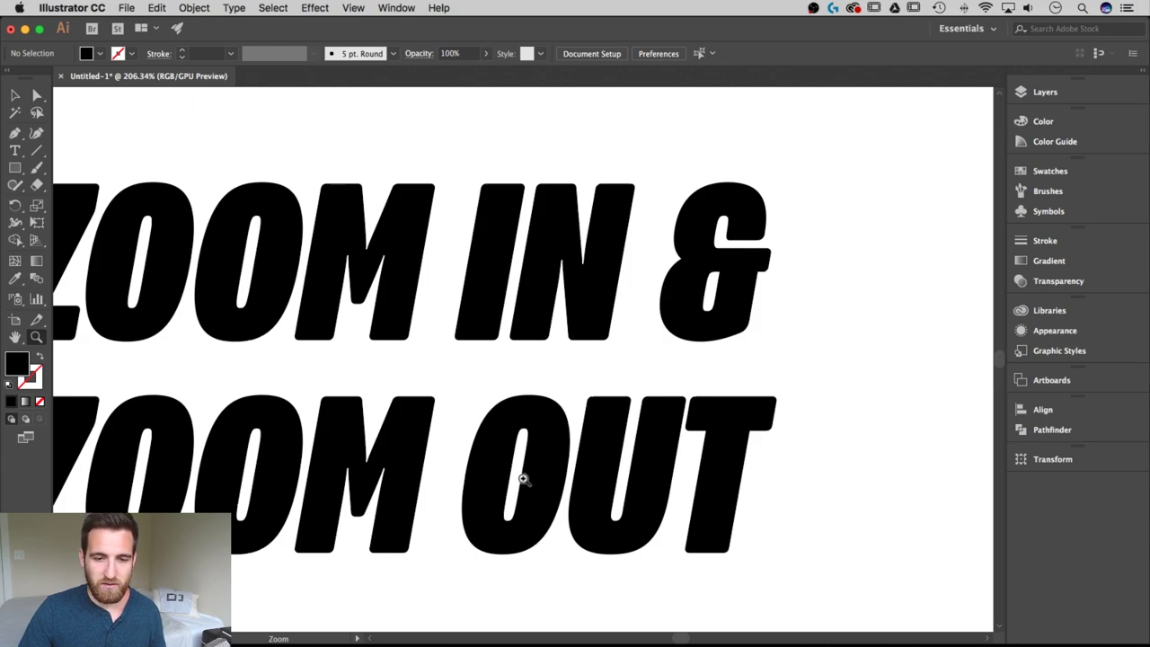
pyautogui.moveTo(385, 364); pyautogui.dragTo(313, 372)
pyautogui.moveTo(393, 366); pyautogui.dragTo(488, 368)
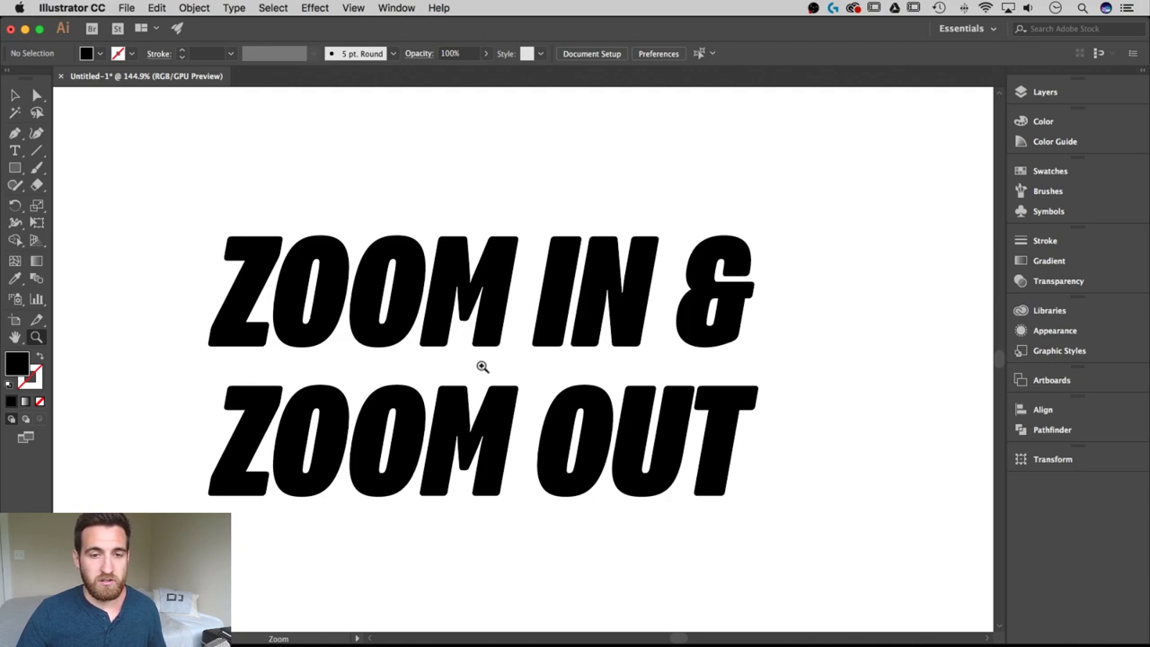